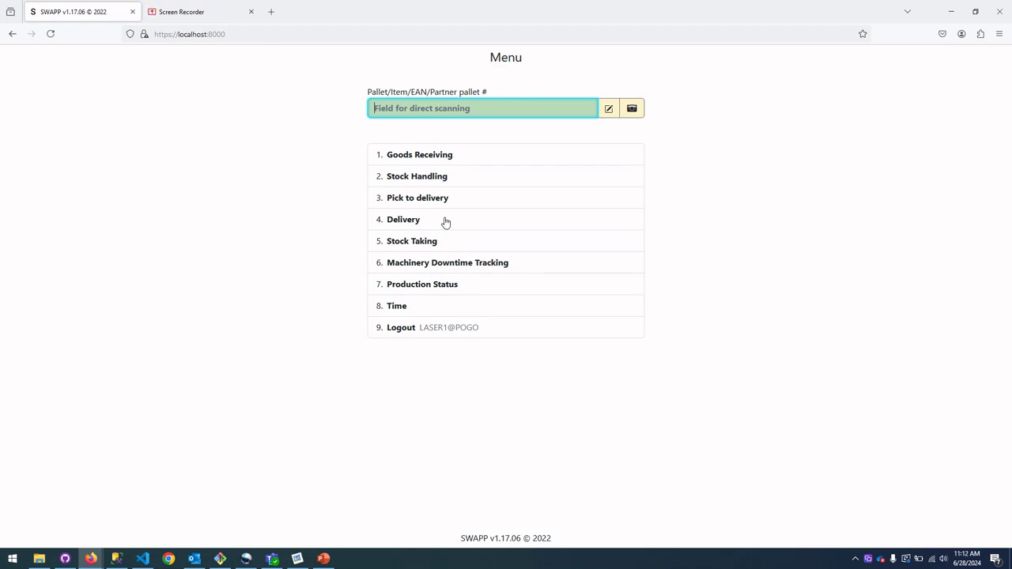
# Open delivery note 3137329, dated 2024-01-14, from the Delivery overview
pyautogui.click(388, 219)
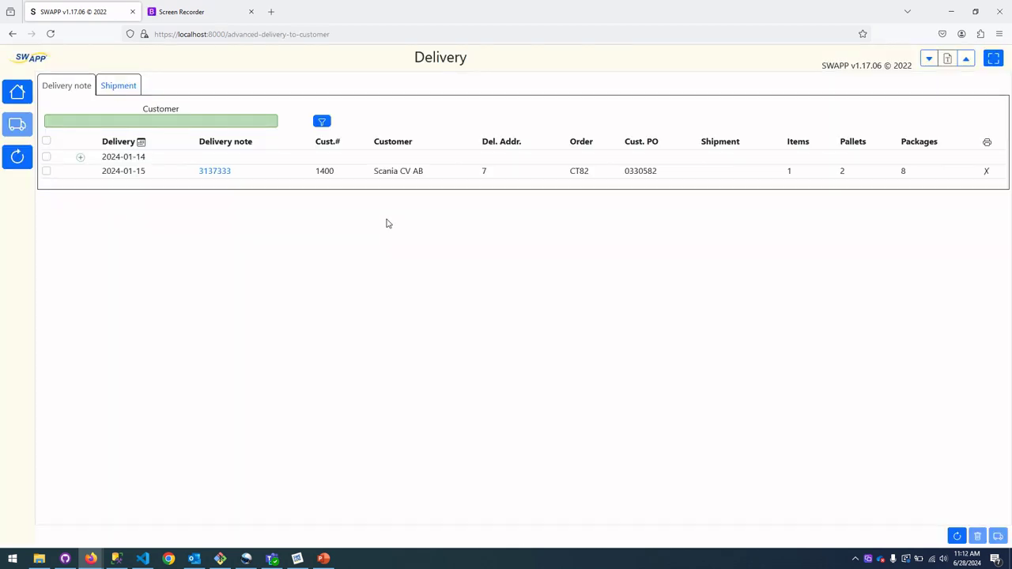
pyautogui.click(81, 158)
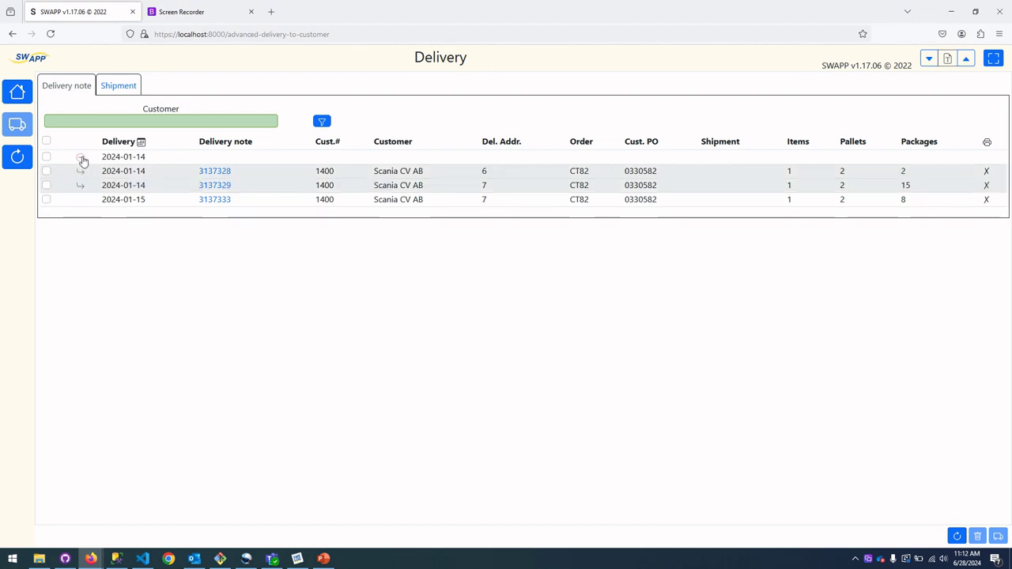
pyautogui.click(221, 188)
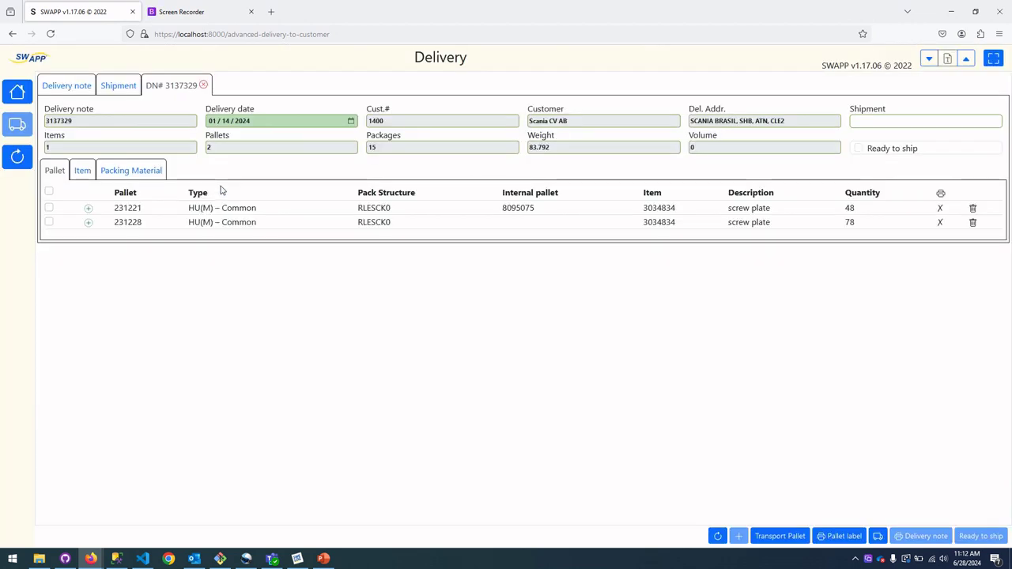
pyautogui.click(852, 537)
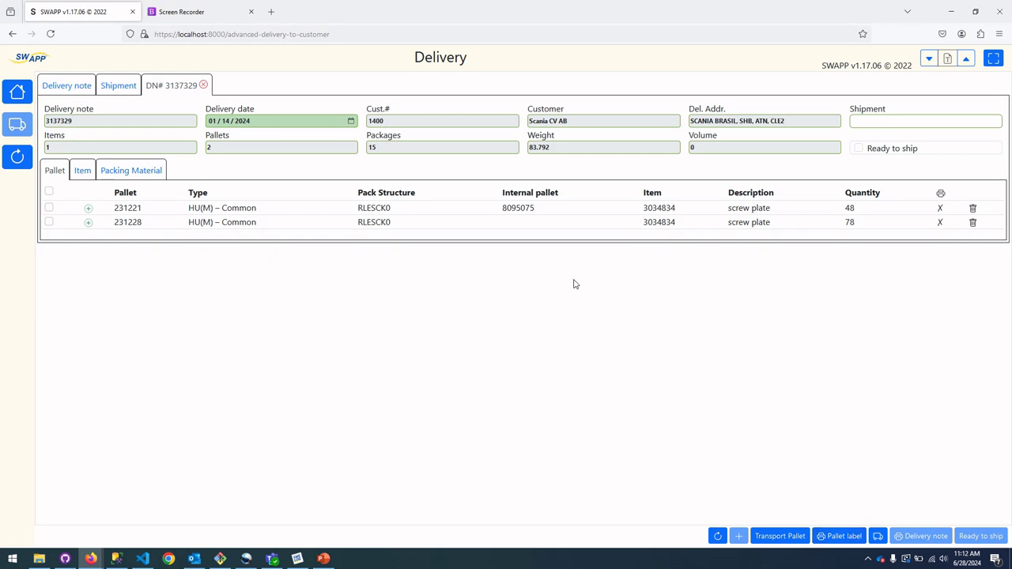
# Open the pallet list for item 3034834 of delivery note 3137329 in Pick to delivery
pyautogui.click(15, 90)
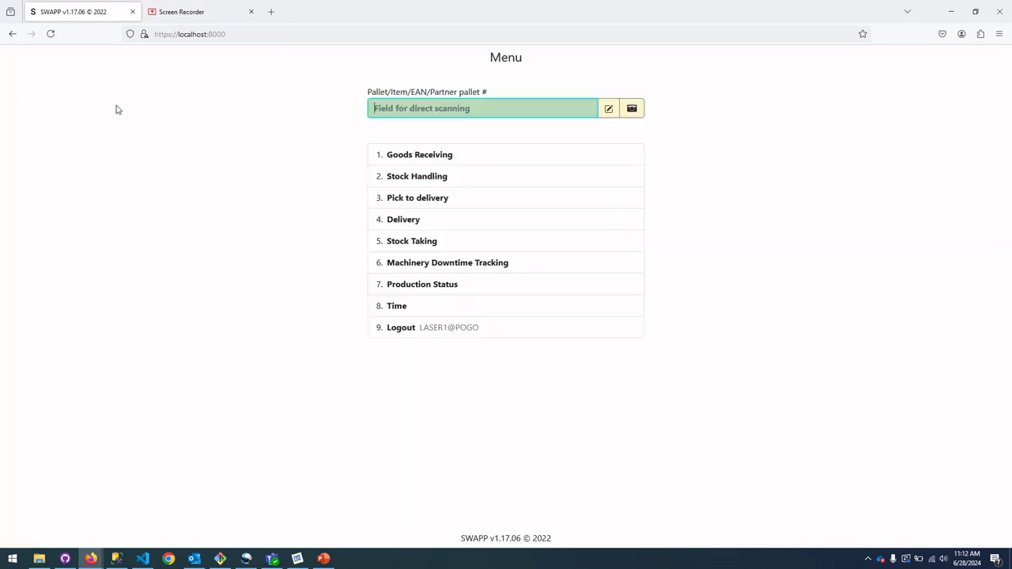
pyautogui.click(402, 199)
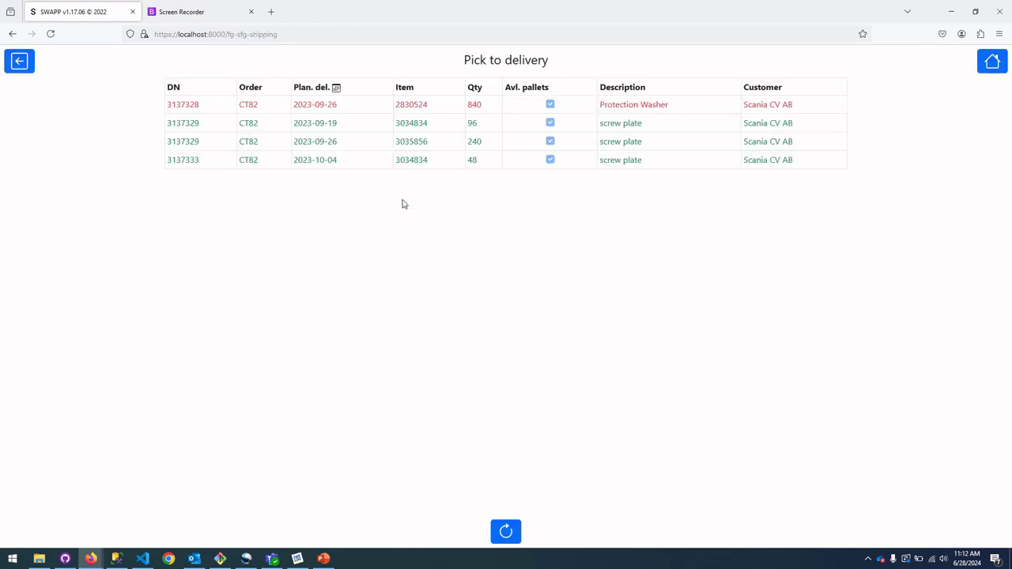
pyautogui.click(199, 124)
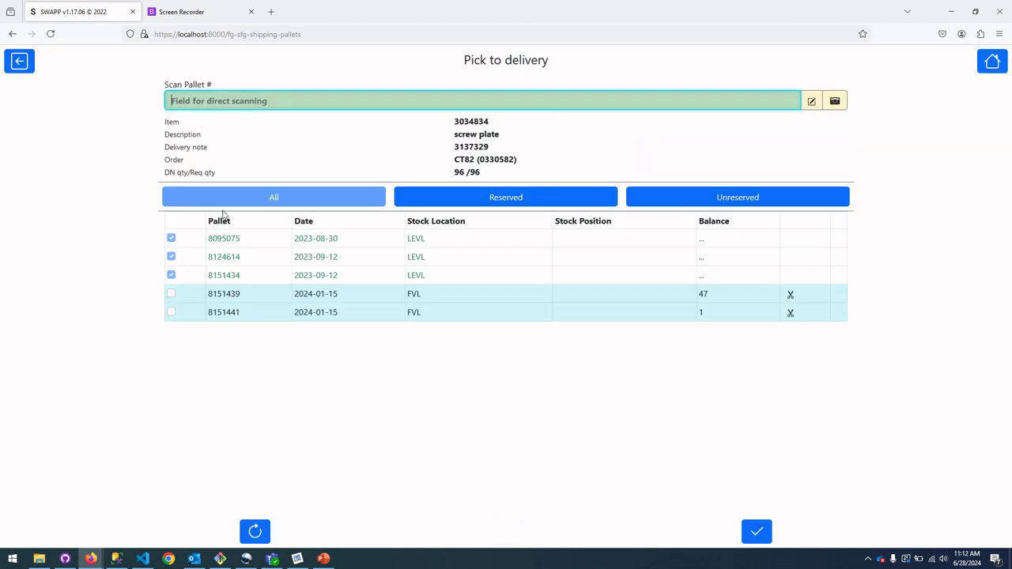
# Select pallet 8151439 for picking, accept the excess quantity and confirm 8 RLESCB2 as its packing material
pyautogui.click(172, 294)
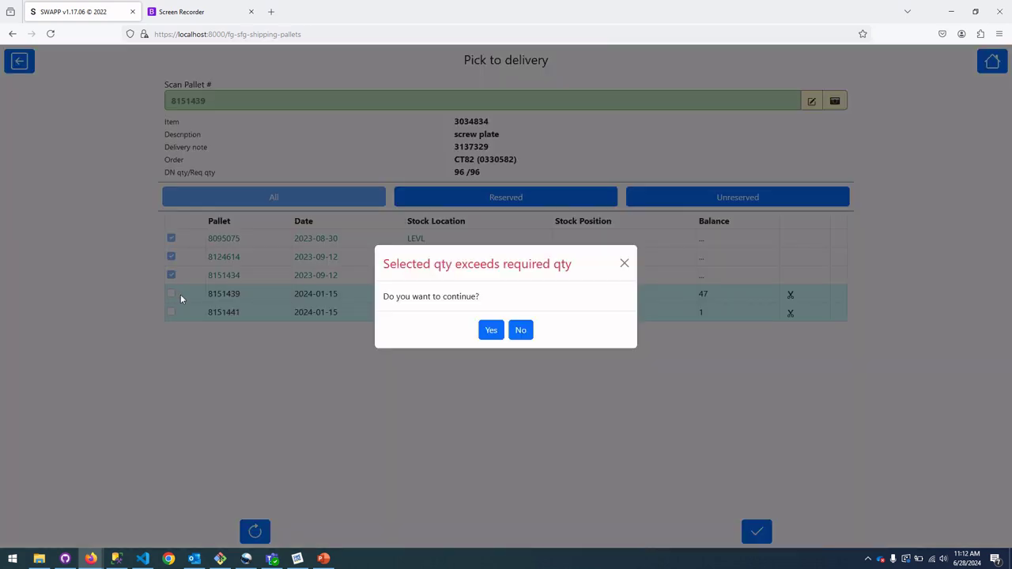
pyautogui.click(491, 329)
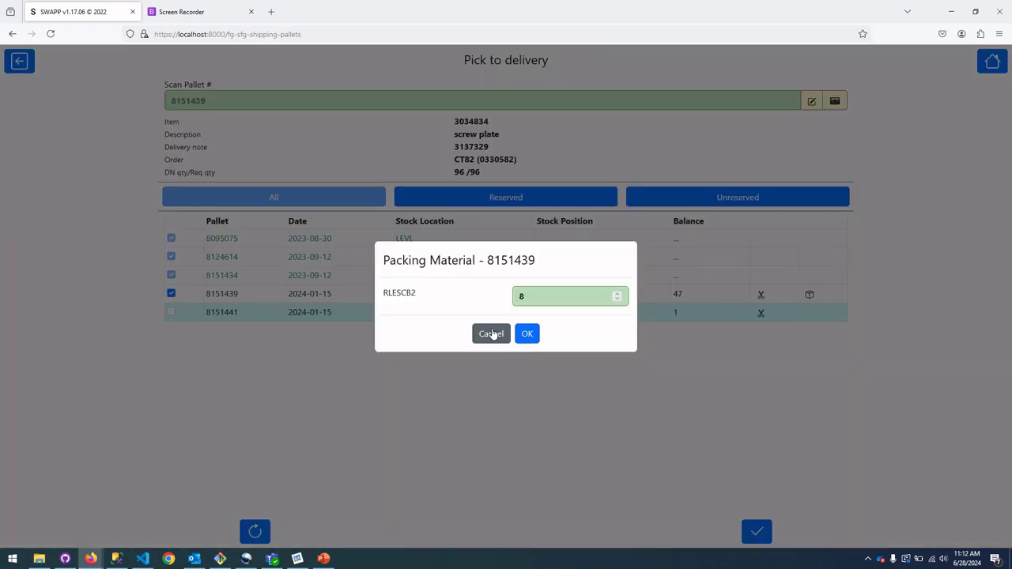
pyautogui.click(526, 335)
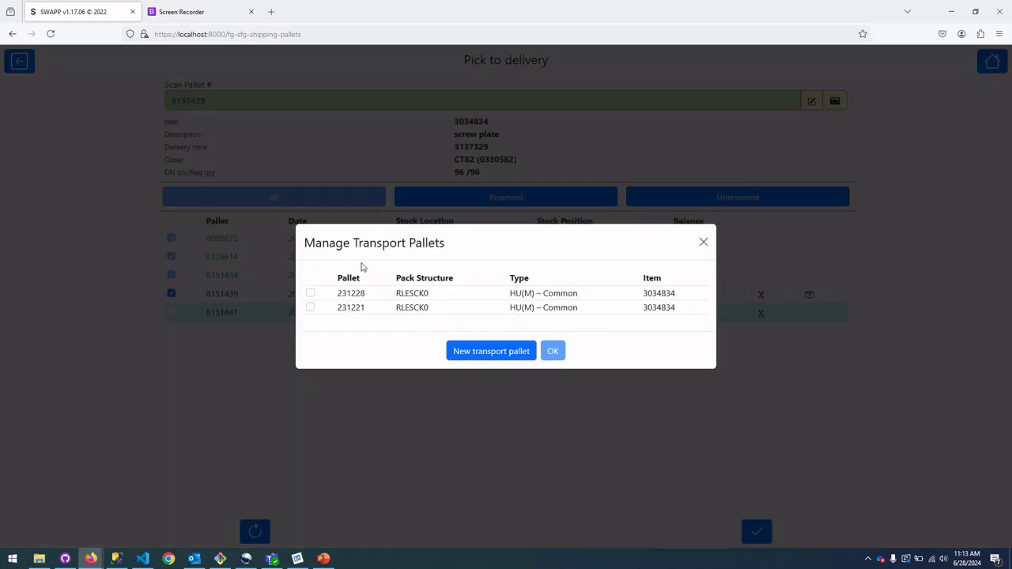
# Try the Print Pallet Label option for a new transport pallet, and cancel both the new pallet and the pick of pallet 8151439
pyautogui.click(467, 352)
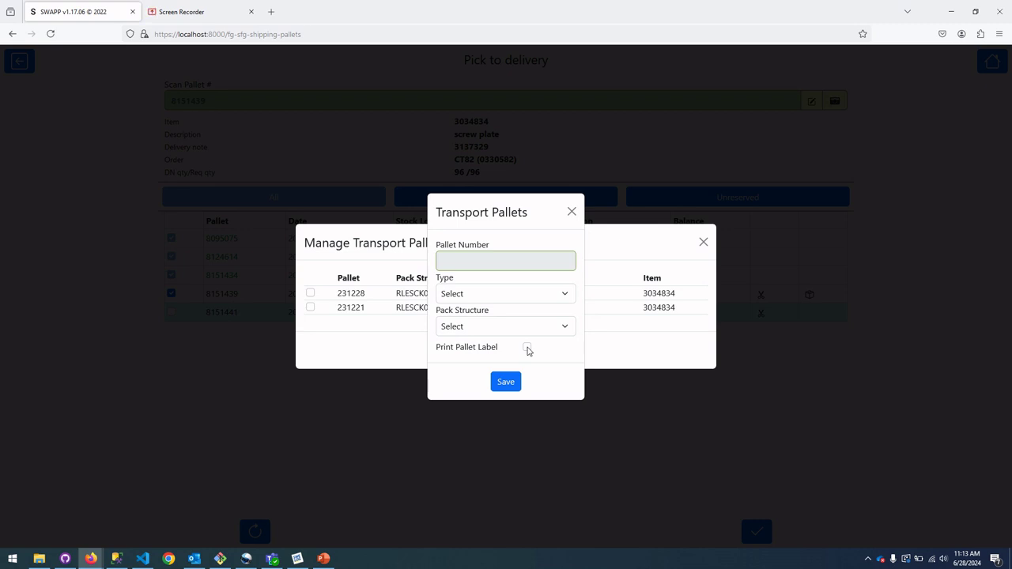
pyautogui.click(527, 349)
pyautogui.click(527, 348)
pyautogui.click(571, 213)
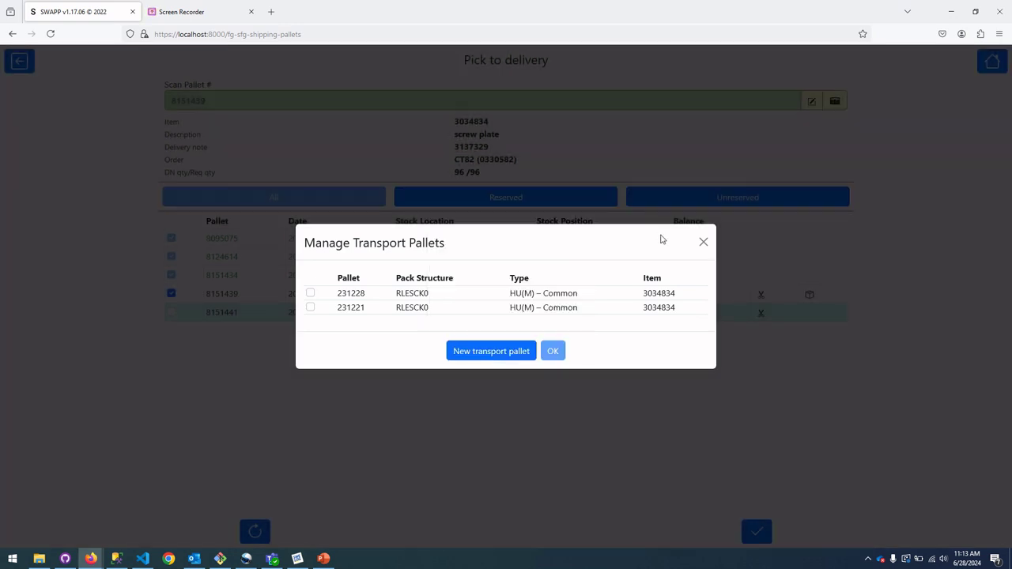
pyautogui.click(703, 242)
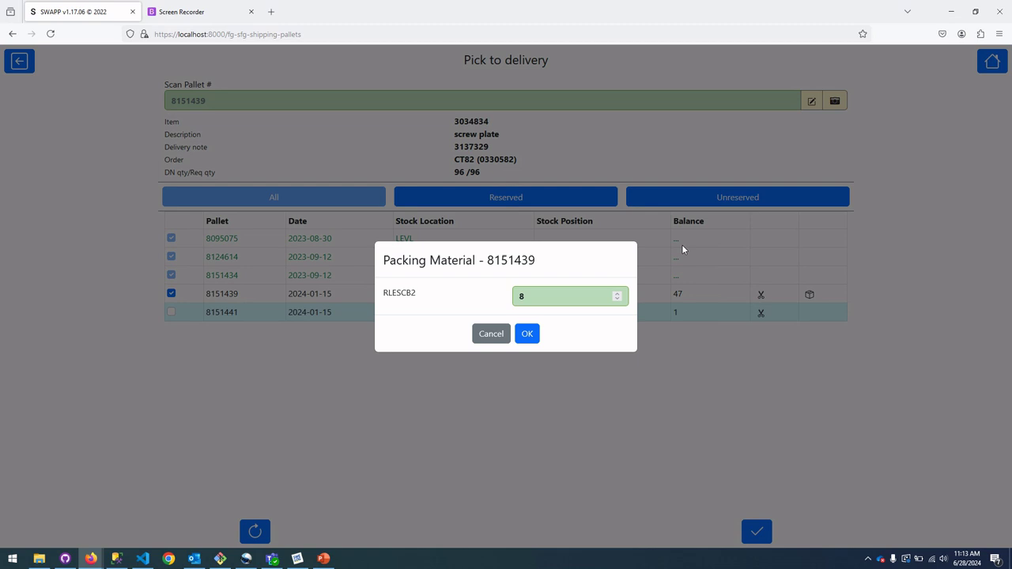
pyautogui.click(491, 334)
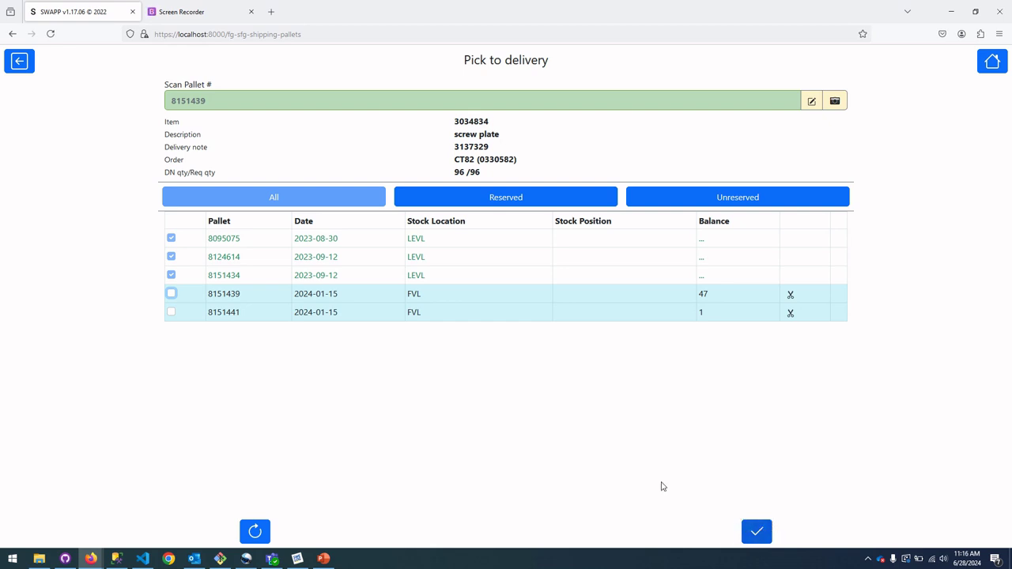
# Leave Pick to delivery and reopen delivery note 3137329 under the 2024-01-14 deliveries
pyautogui.click(19, 61)
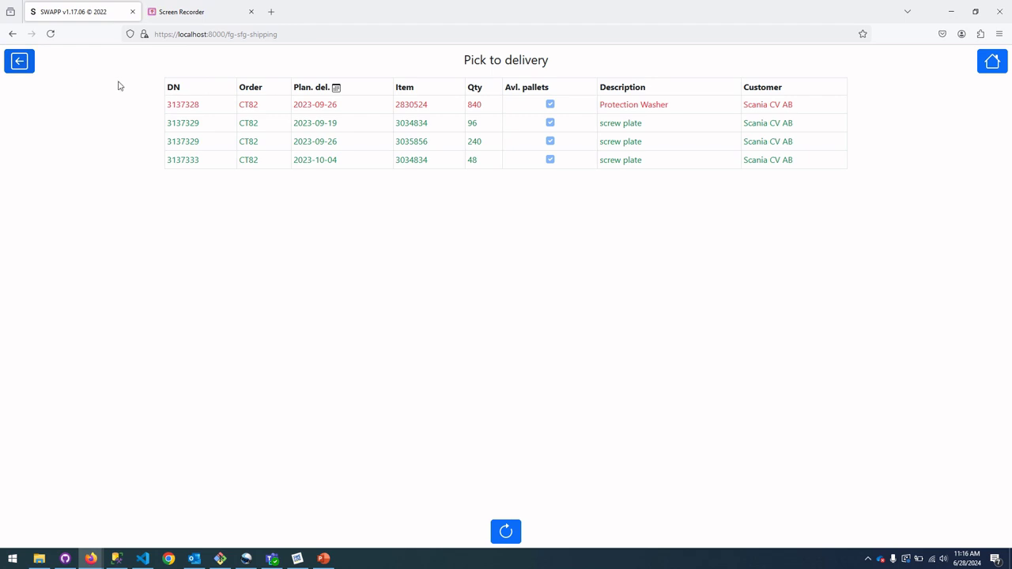
pyautogui.click(17, 66)
pyautogui.click(410, 227)
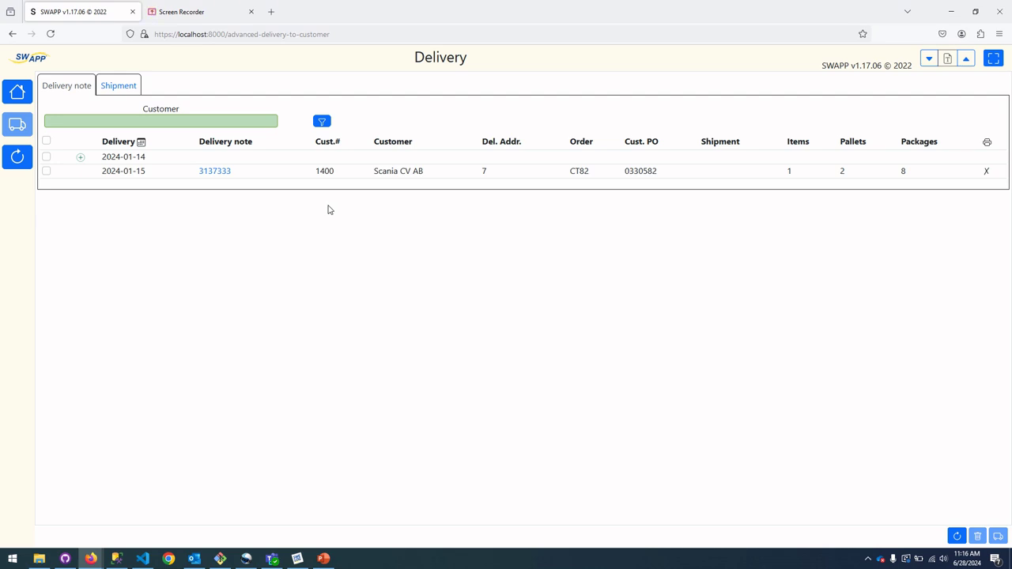
pyautogui.click(80, 159)
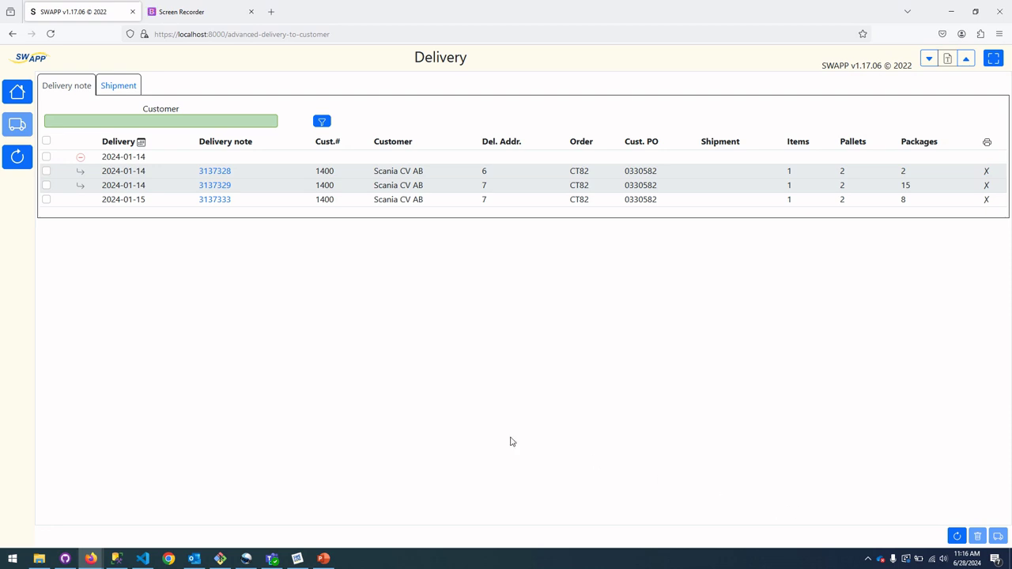
pyautogui.click(221, 191)
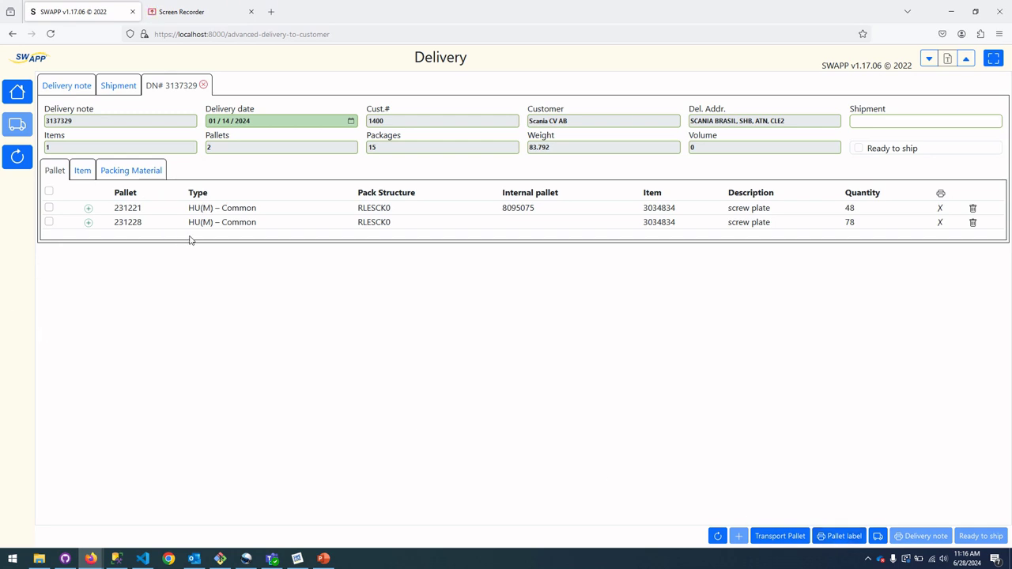
# Print the pallet label of only inner package 668956 on transport pallet 231221
pyautogui.click(89, 210)
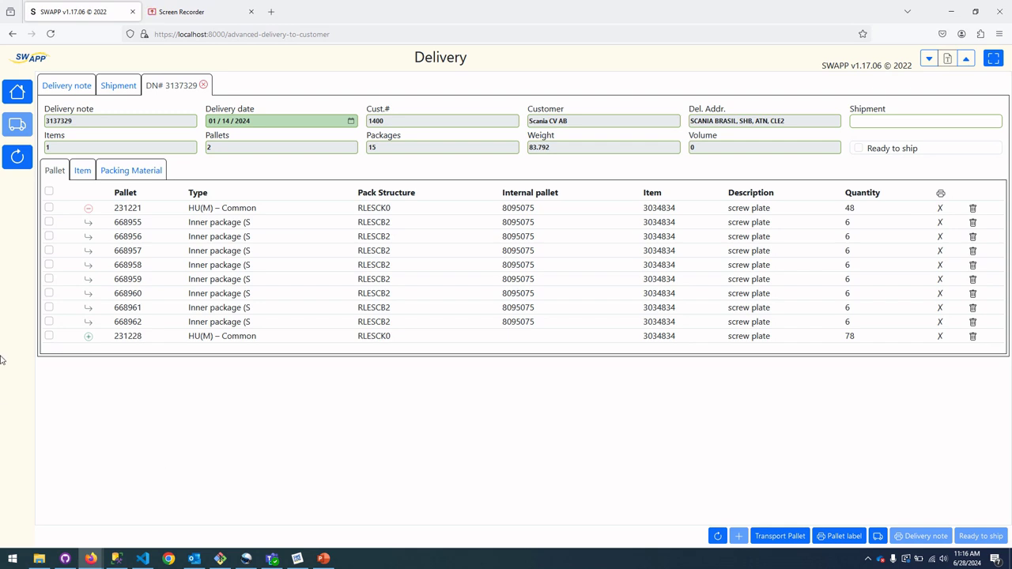
pyautogui.click(49, 236)
pyautogui.click(836, 544)
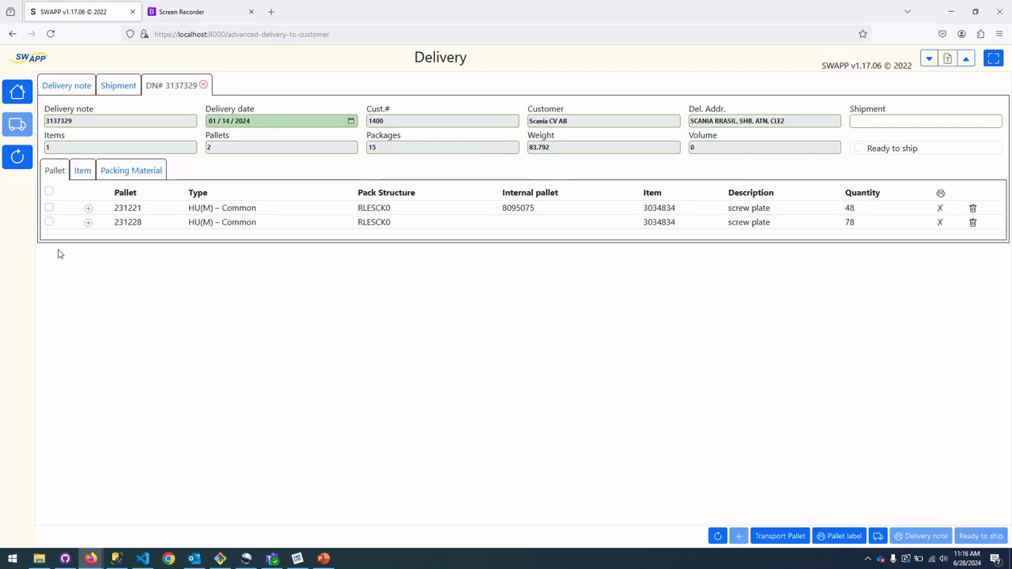
# Check the label print status of the inner packages on pallet 231221, and print the delivery note's pallet labels with no rows selected
pyautogui.click(87, 207)
pyautogui.click(940, 237)
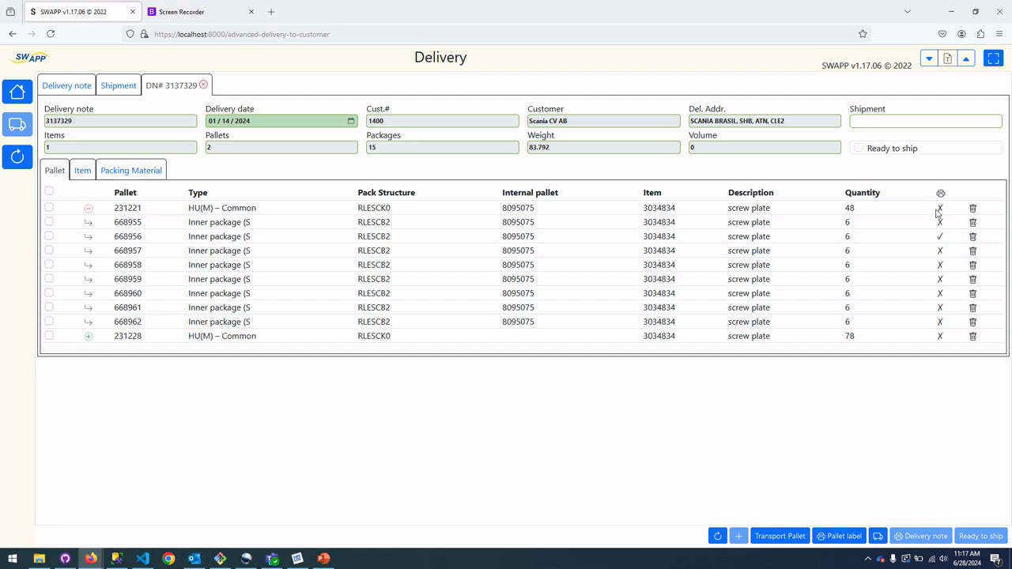
pyautogui.click(940, 237)
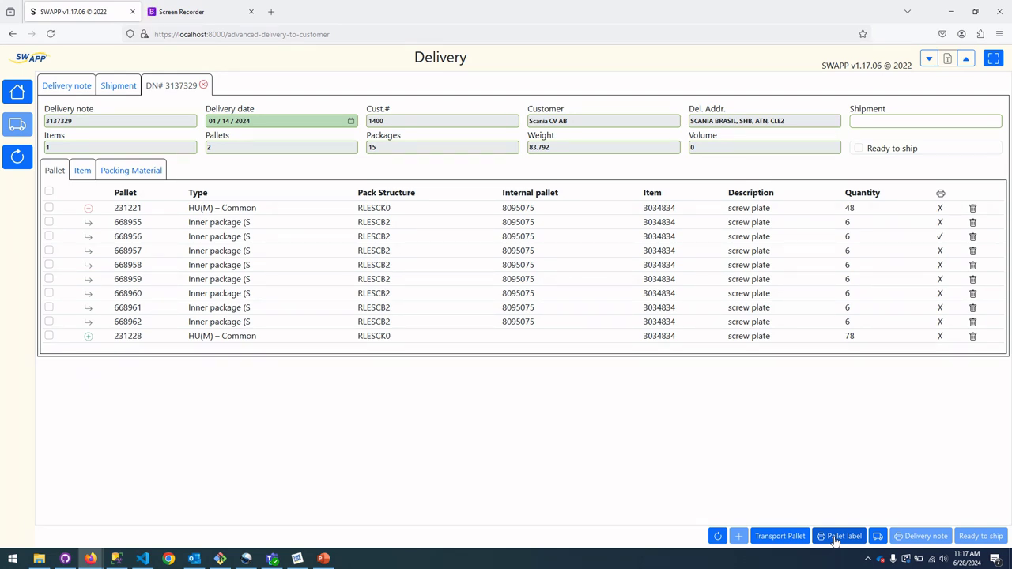
pyautogui.click(941, 237)
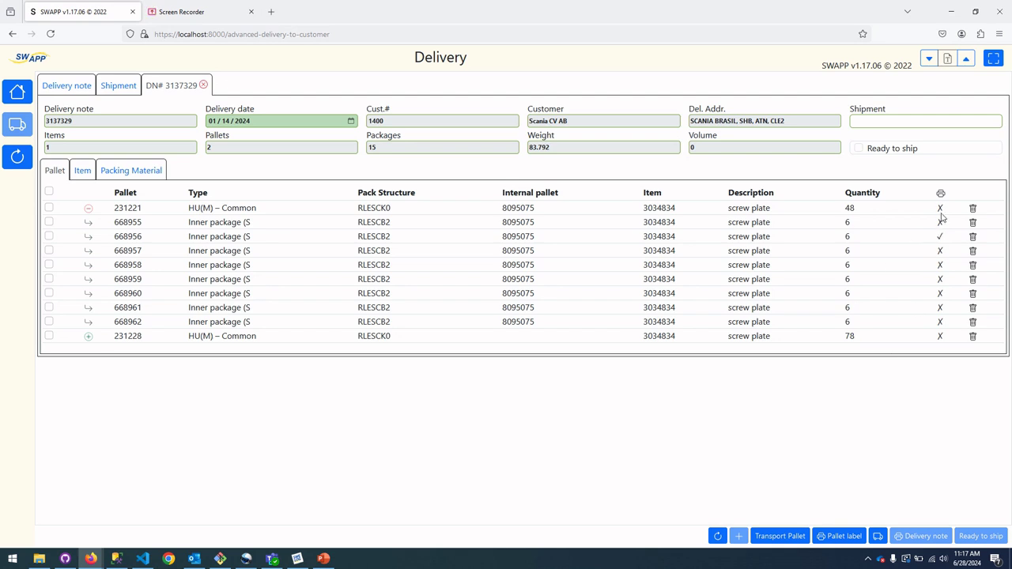
pyautogui.click(834, 538)
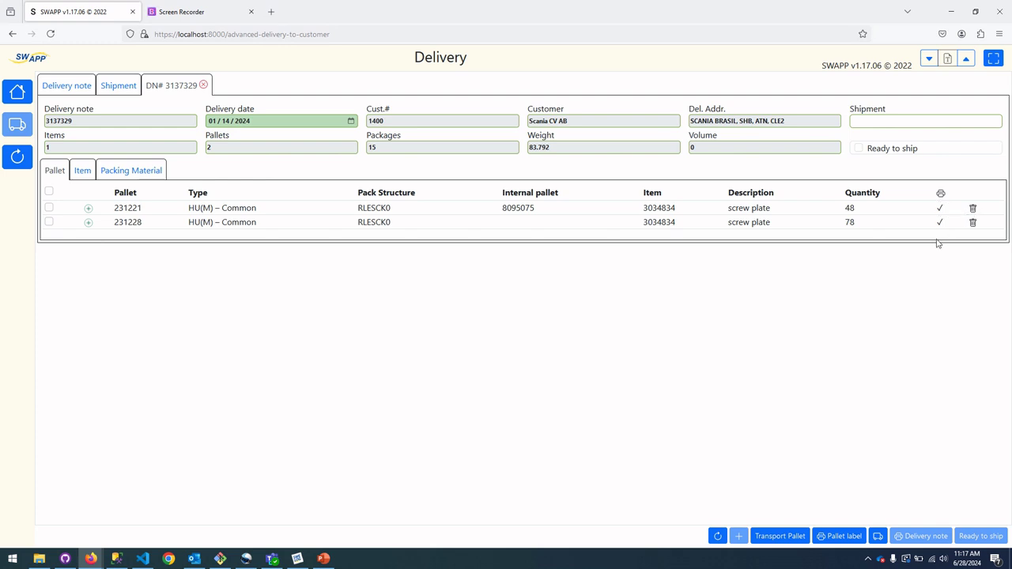
# Check the print status on pallet 231221 again and reprint the labels of inner packages 668959 and 668960
pyautogui.click(89, 209)
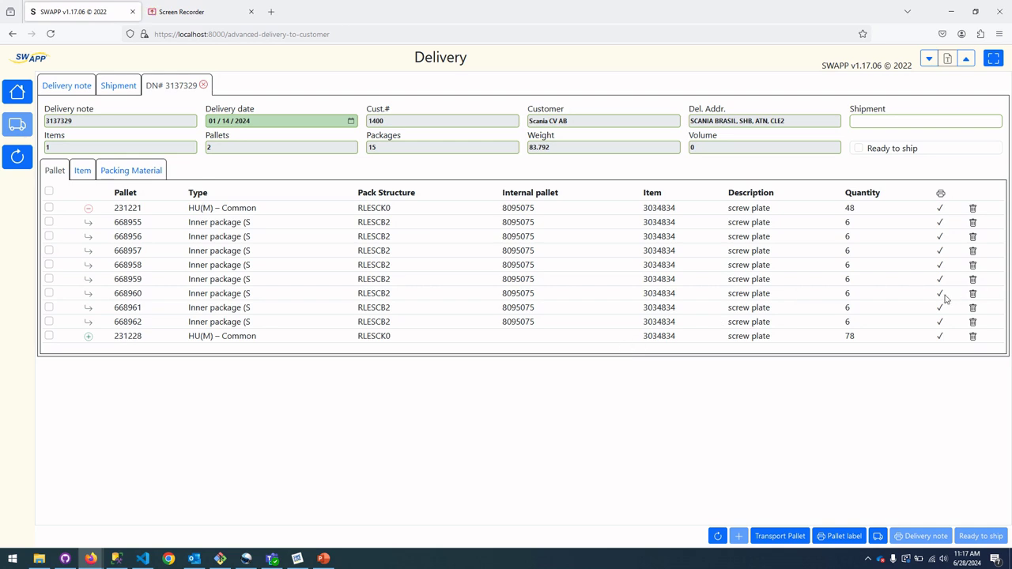
pyautogui.click(49, 293)
pyautogui.click(49, 279)
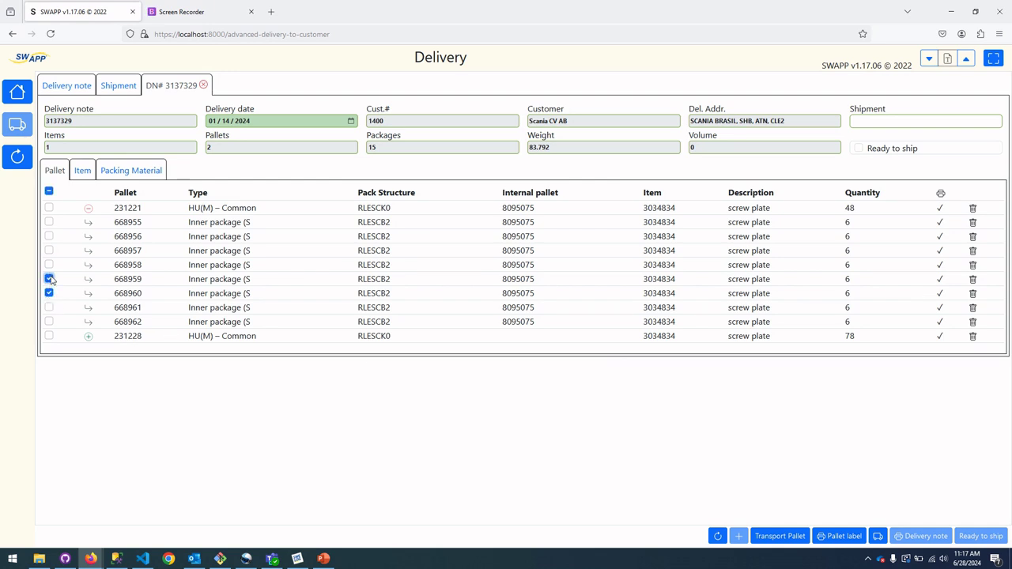
pyautogui.click(829, 538)
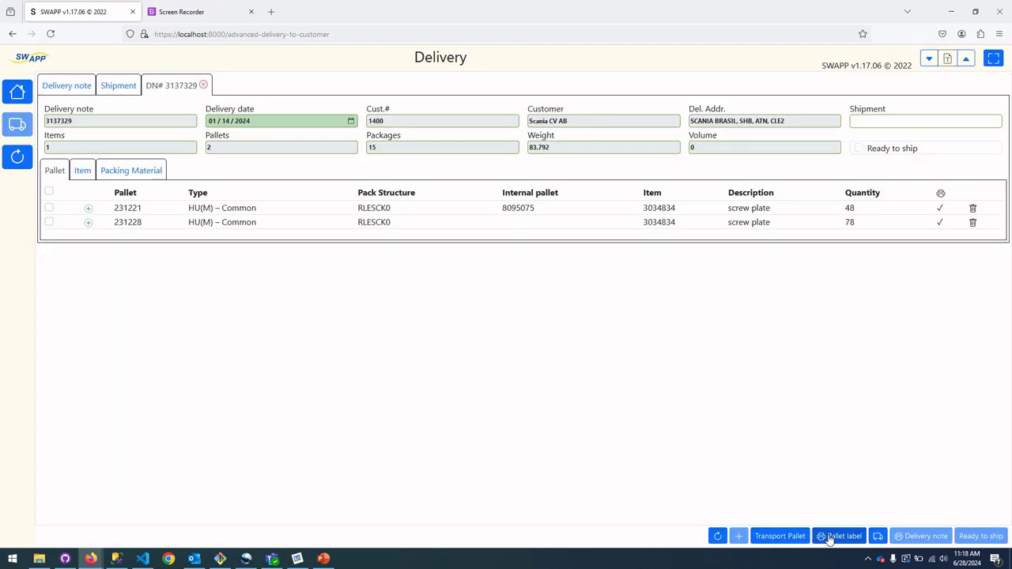